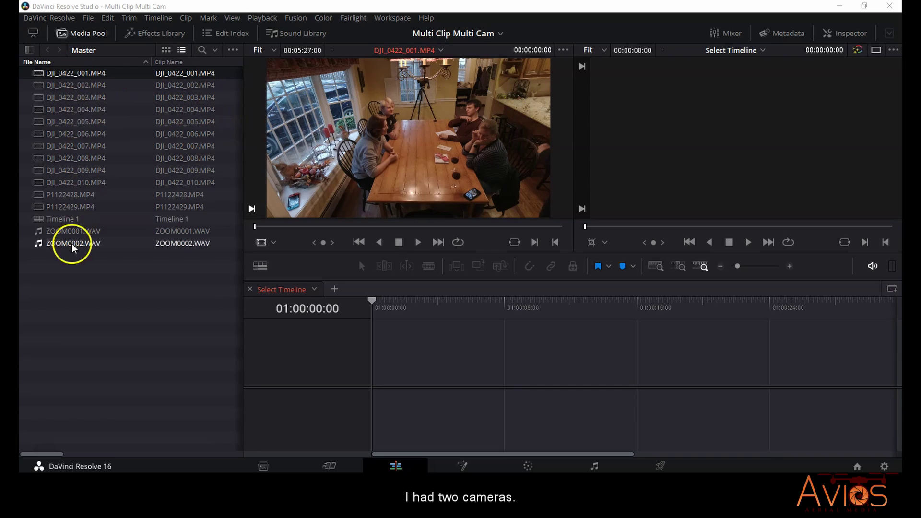
click(88, 71)
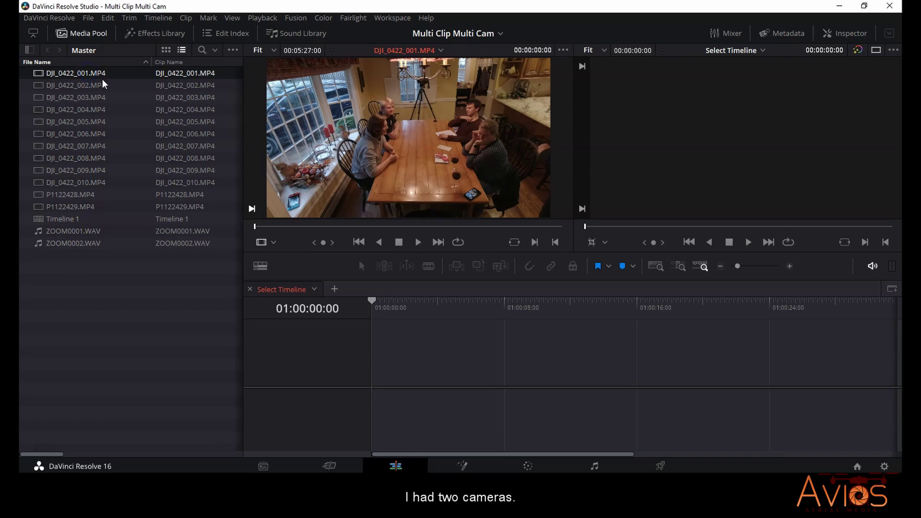
click(118, 194)
shift+click(148, 206)
click(123, 197)
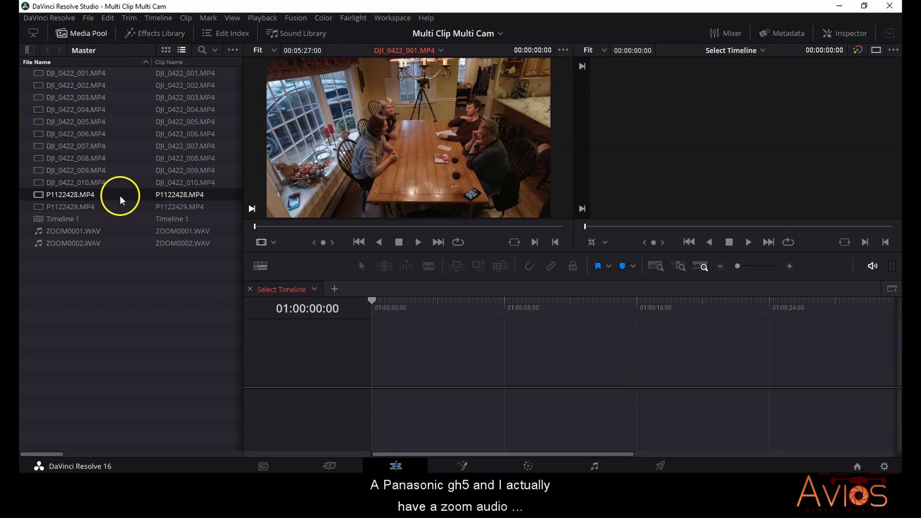
click(96, 229)
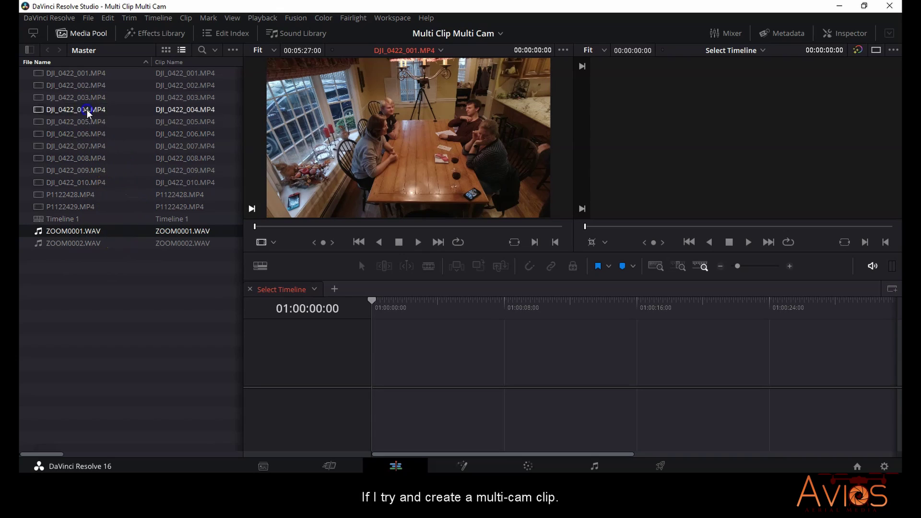
key(ctrl+a)
right_click(108, 96)
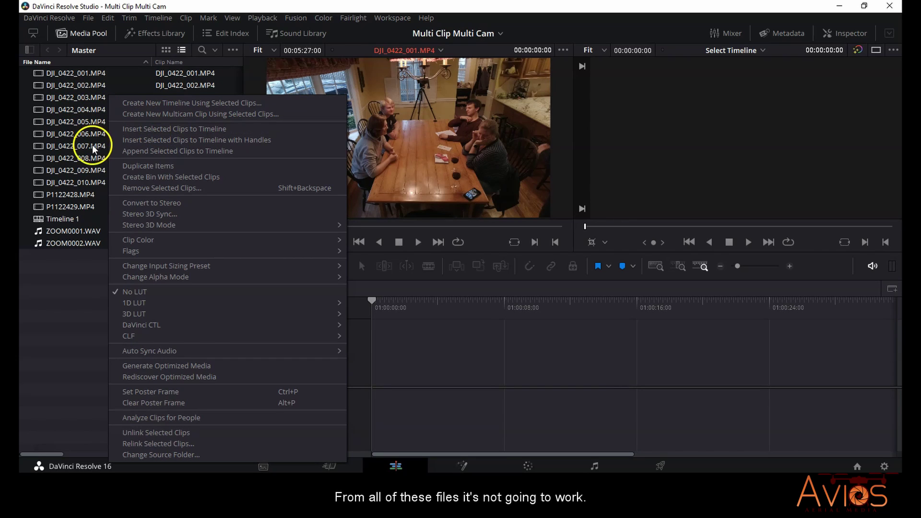
click(73, 96)
ctrl+click(99, 77)
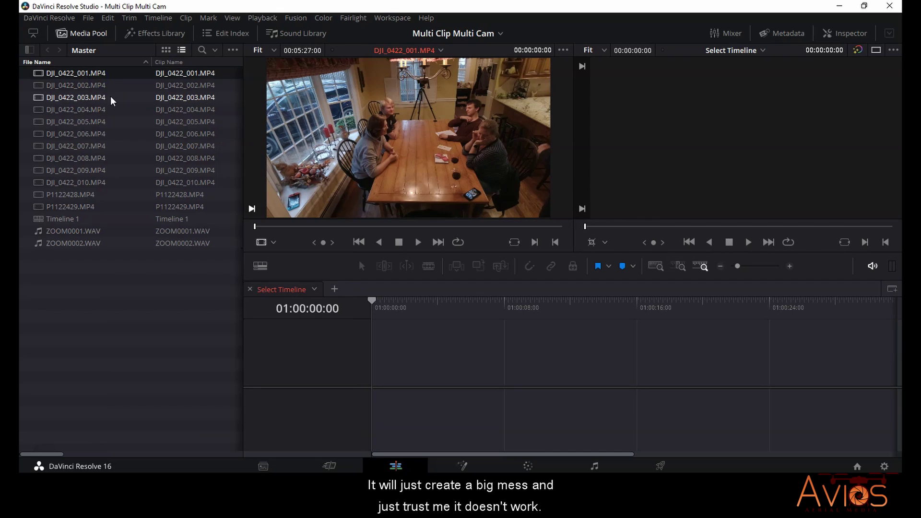
ctrl+click(110, 96)
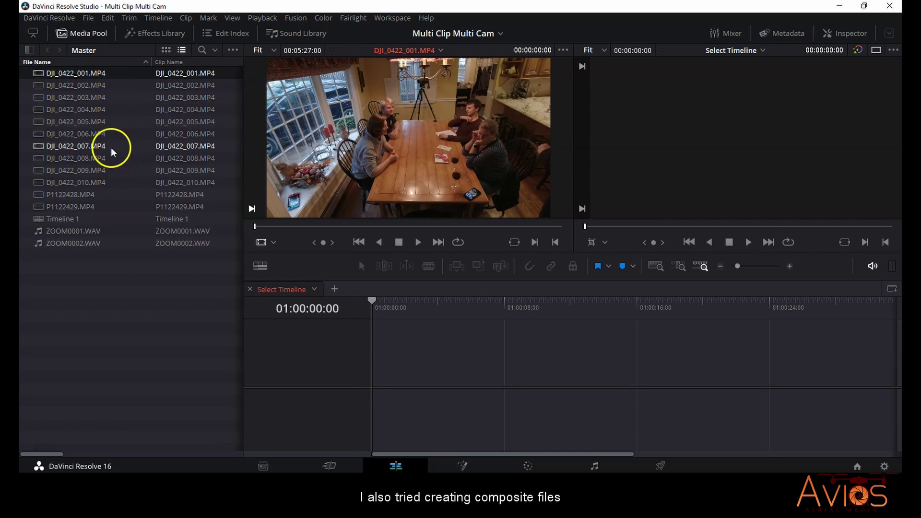
shift+click(108, 184)
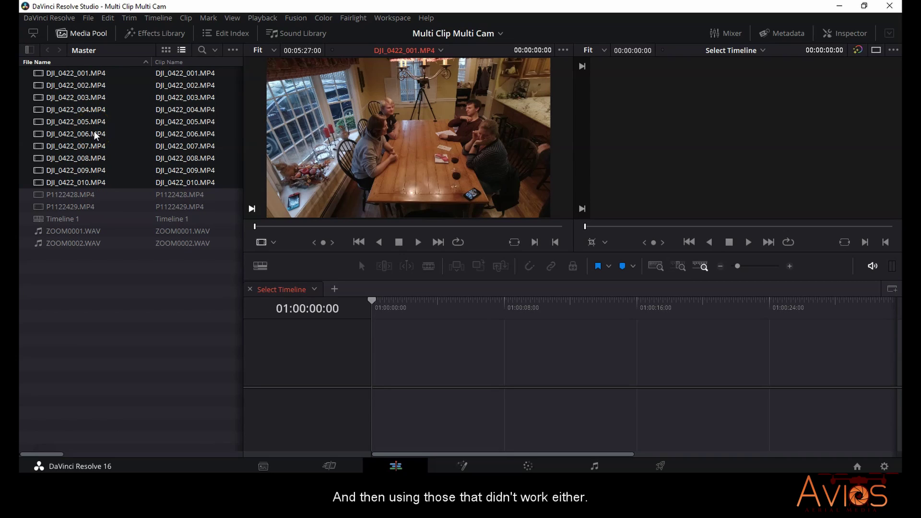
click(91, 192)
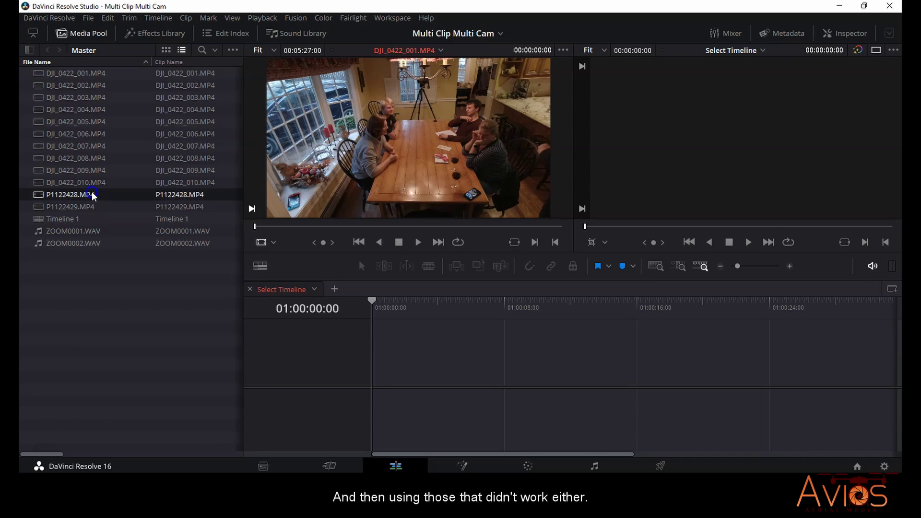
- Create a multicam clip from DJI_0422_001.MP4, P1122428.MP4 and ZOOM0001.WAV, with the angles synced by sound
click(95, 74)
ctrl+click(135, 97)
ctrl+click(135, 97)
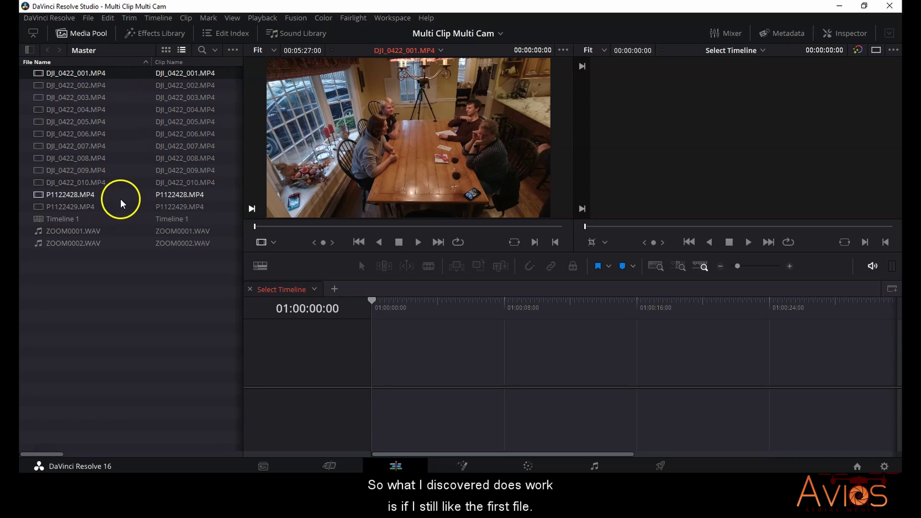
ctrl+click(106, 194)
ctrl+click(114, 233)
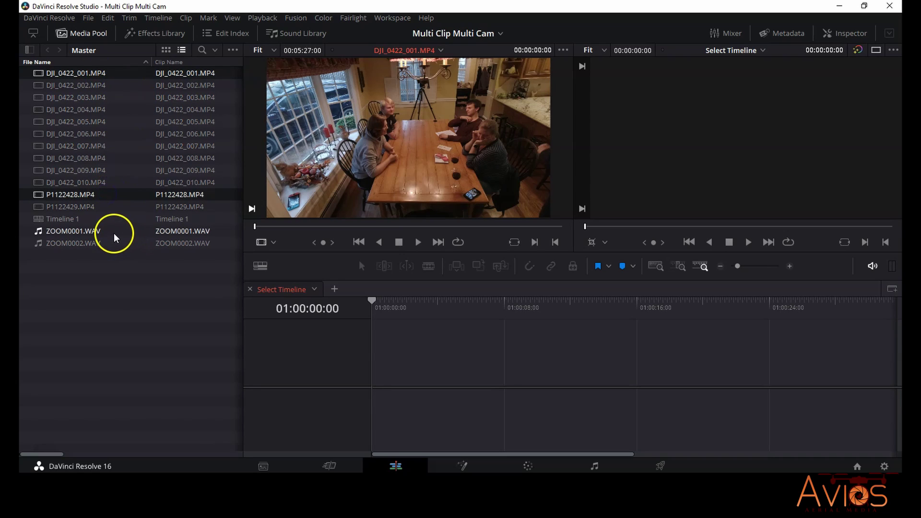
right_click(90, 73)
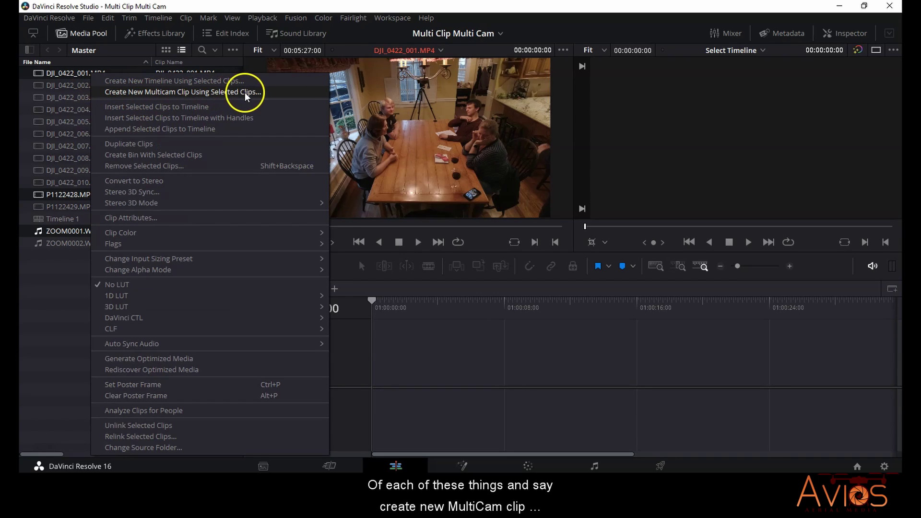
click(257, 93)
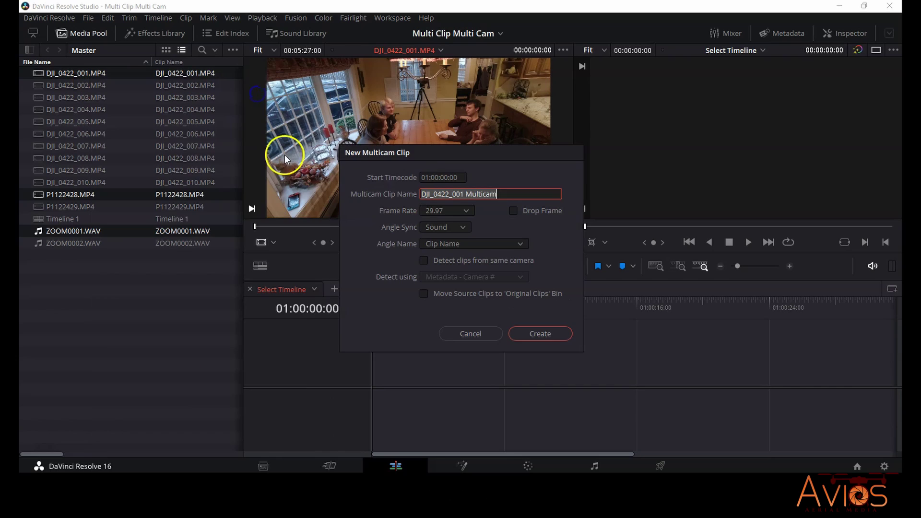
click(463, 228)
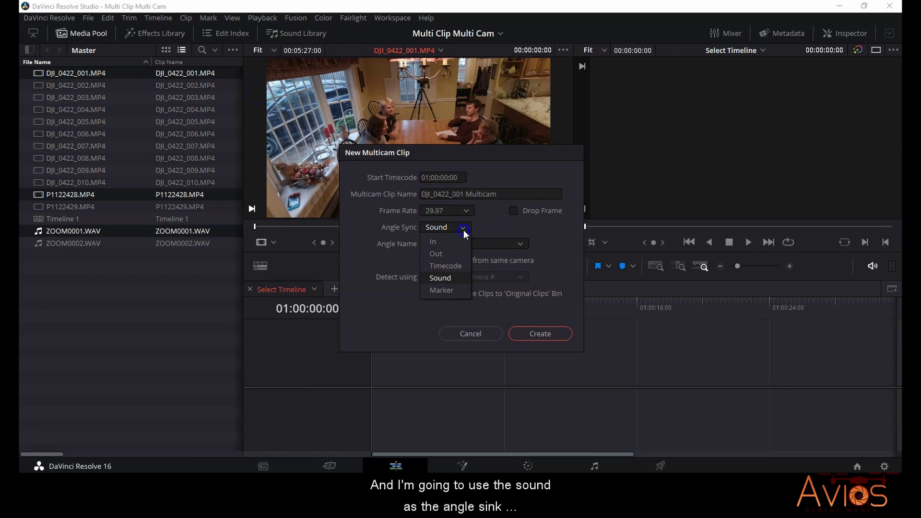
click(456, 278)
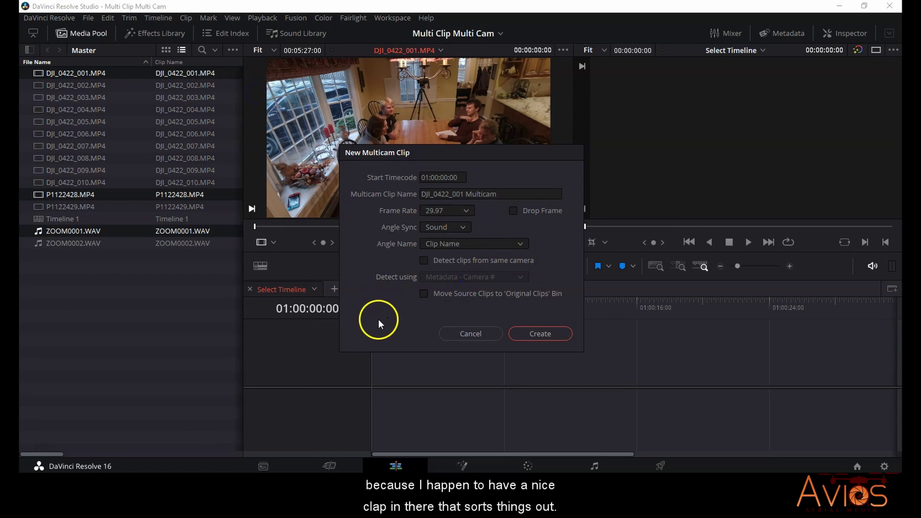
click(540, 332)
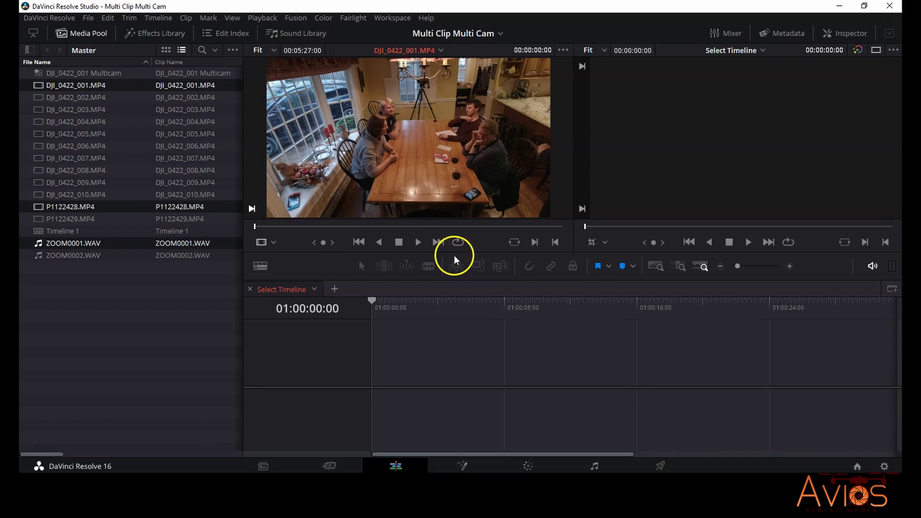
- Load the DJI_0422_001 Multicam clip, mark an in point at 01:02:00:14 and insert the clip into a new timeline
click(53, 72)
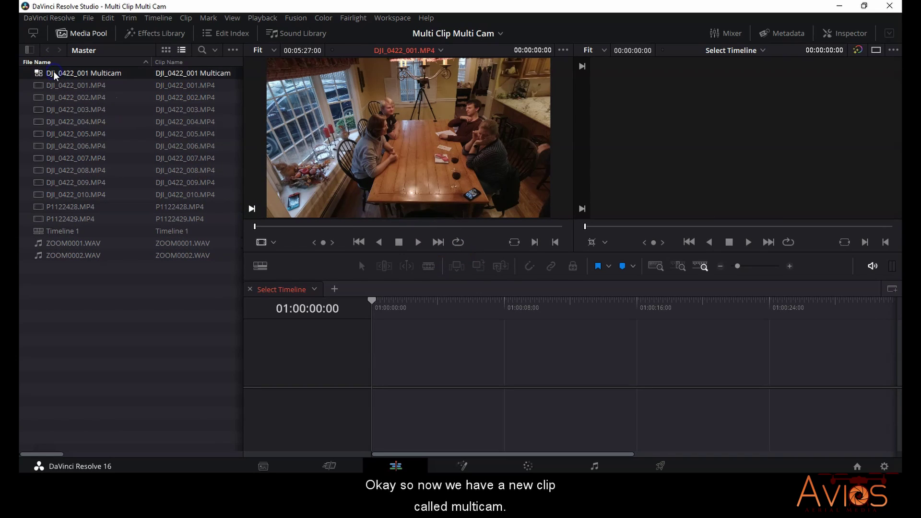
double_click(36, 71)
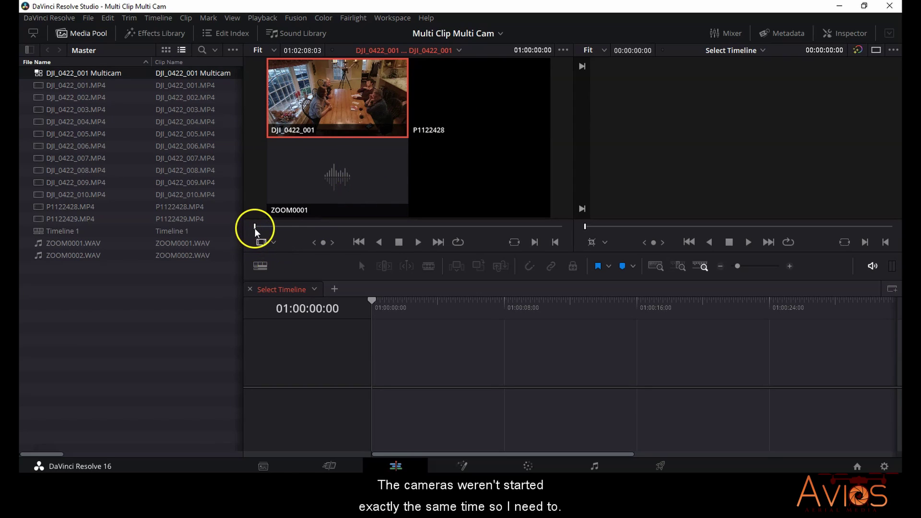
drag(255, 226, 264, 228)
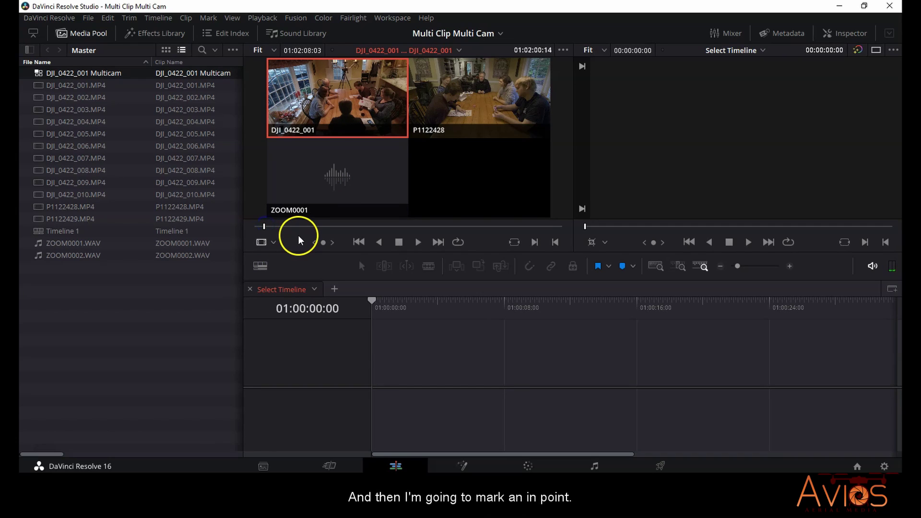
key(i)
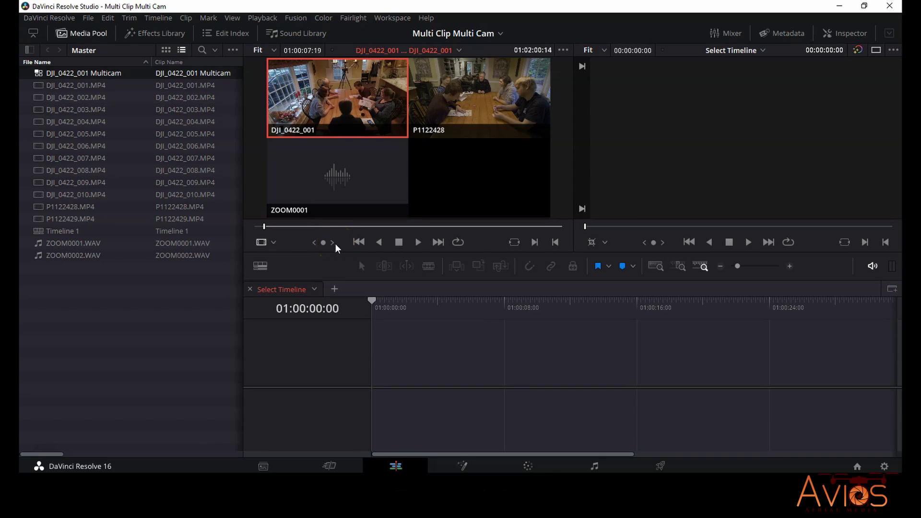
key(F9)
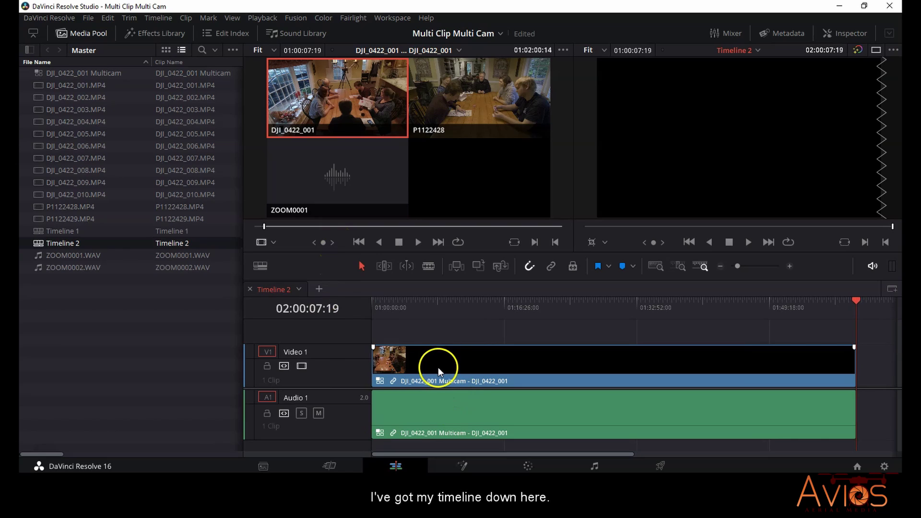
- Scrub through the first minutes of Timeline 2 to examine where the DJI_0422_001 angle runs out of video
drag(413, 315, 396, 305)
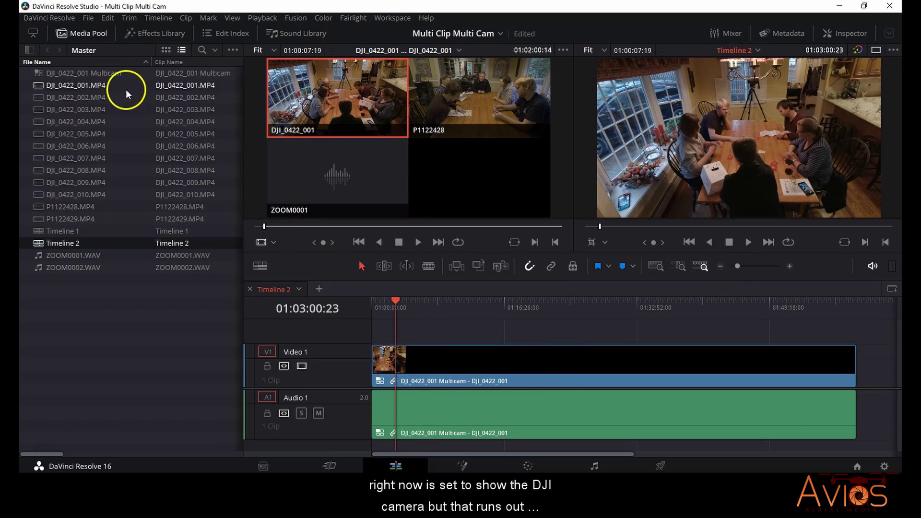
mouse_move(393, 300)
mouse_down()
mouse_move(415, 301)
mouse_move(406, 300)
mouse_up()
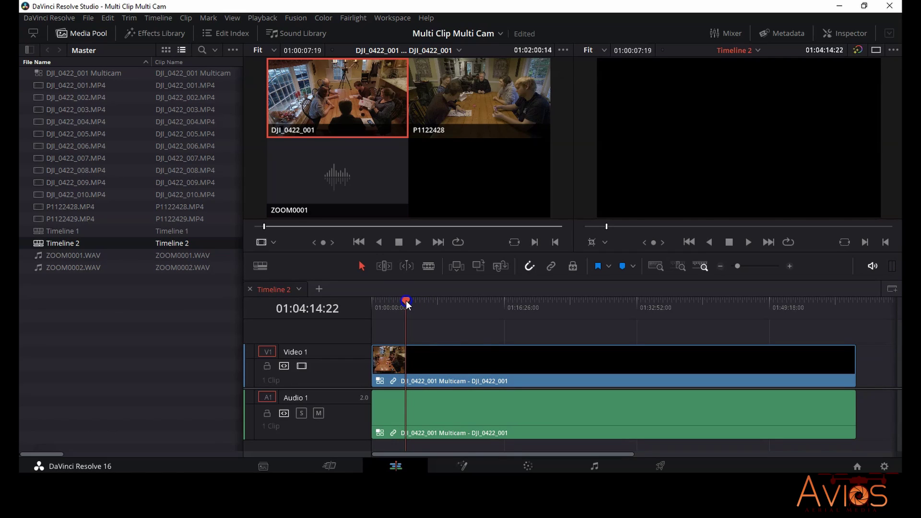
drag(405, 300, 400, 301)
click(402, 318)
click(422, 368)
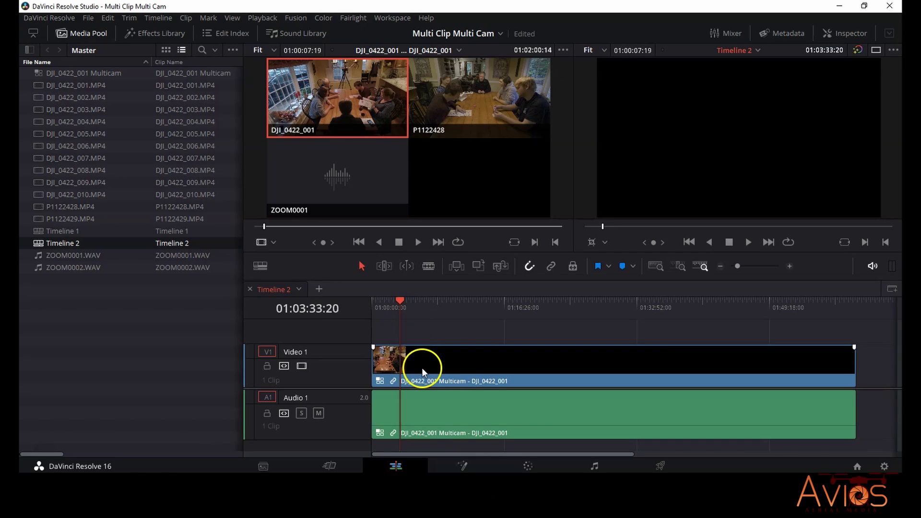
click(391, 362)
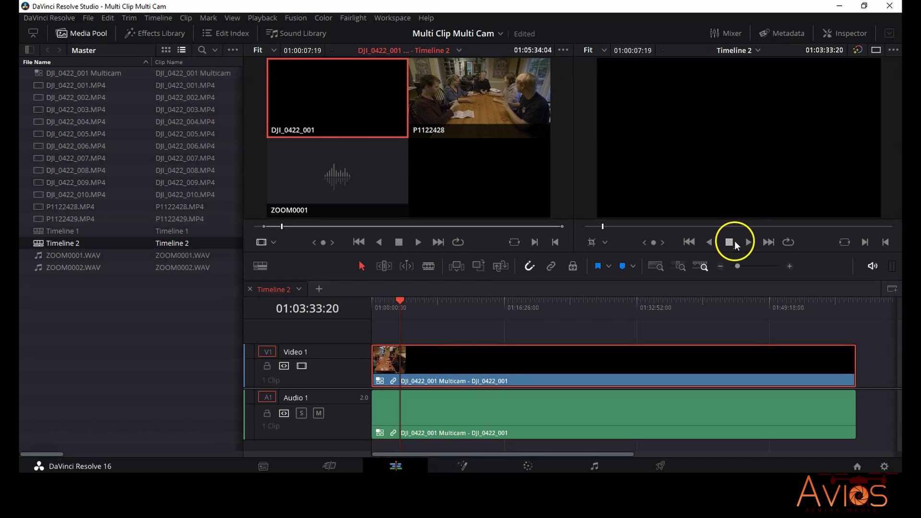
- Switch the multicam clip's video angle on Video 1 to P1122428 and check the picture beyond the DJI footage
drag(400, 304, 395, 300)
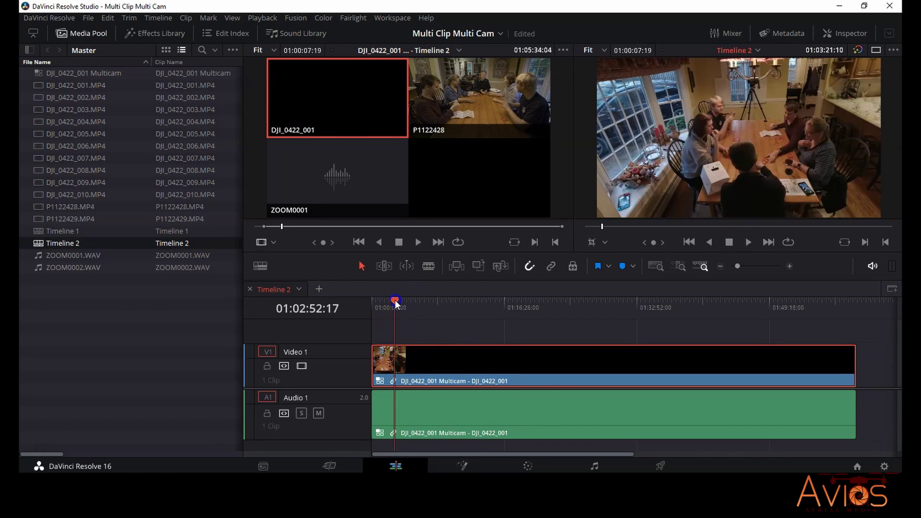
click(445, 372)
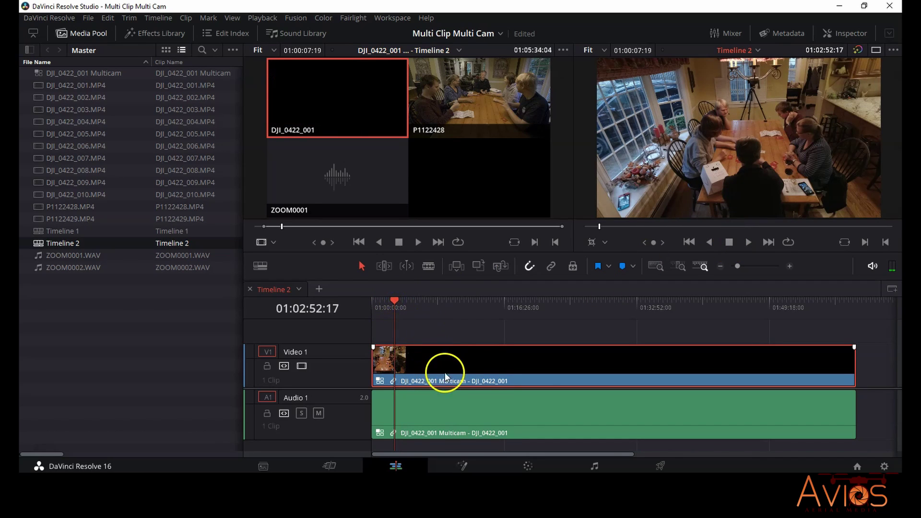
right_click(492, 362)
mouse_move(545, 355)
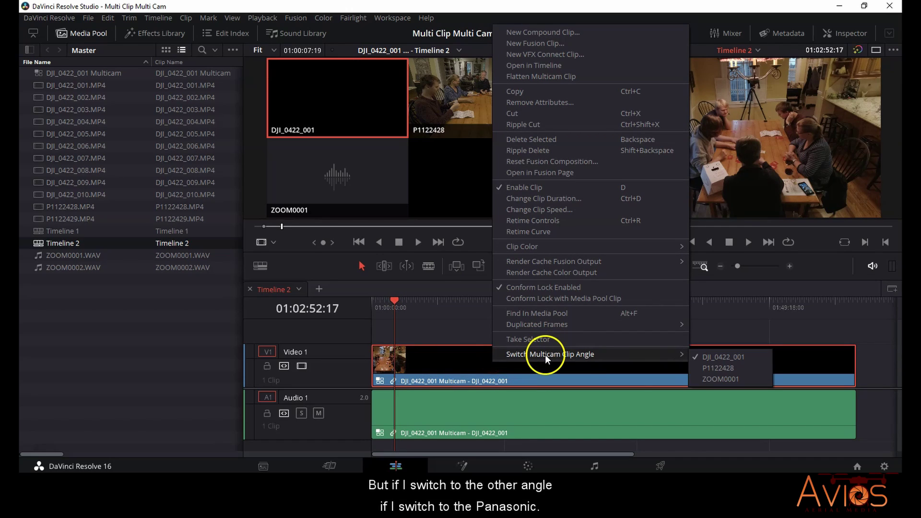
click(733, 368)
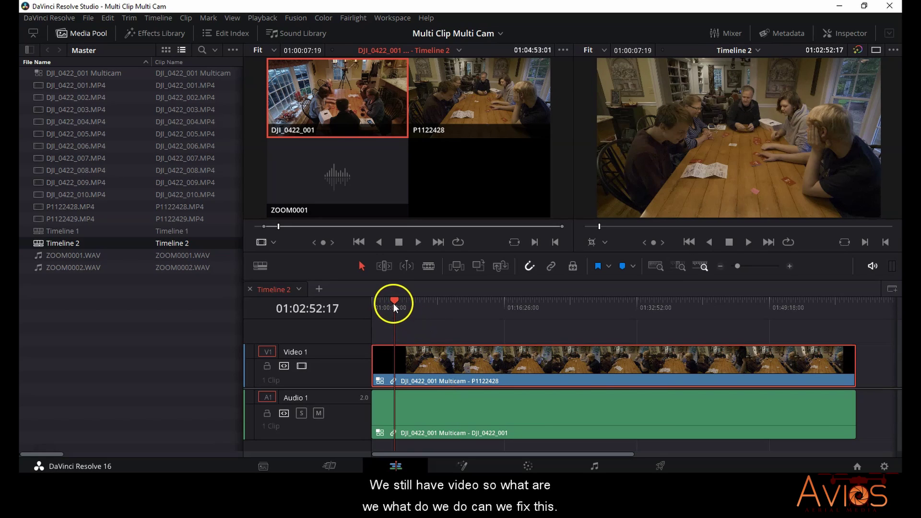
drag(394, 301, 411, 301)
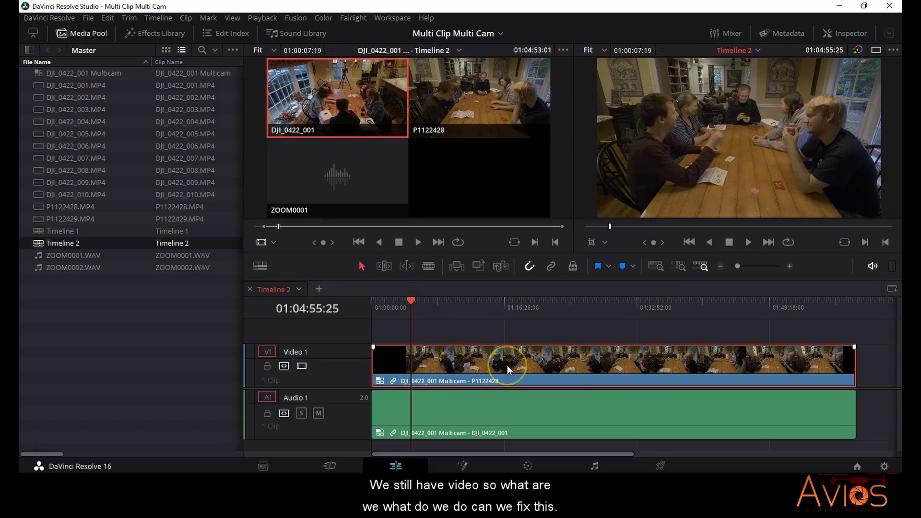
- Open the multicam clip in its own timeline and look over its individual angle tracks
right_click(481, 365)
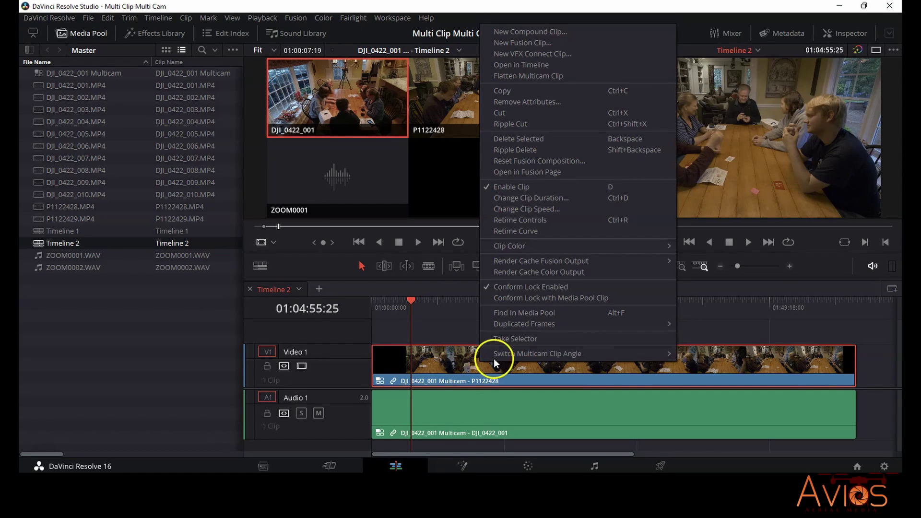
click(535, 67)
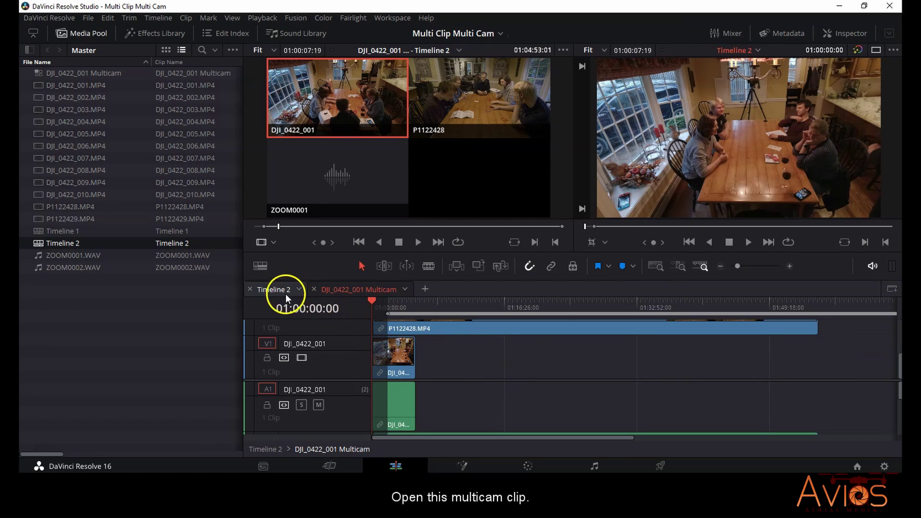
scroll(458, 372, up, 3)
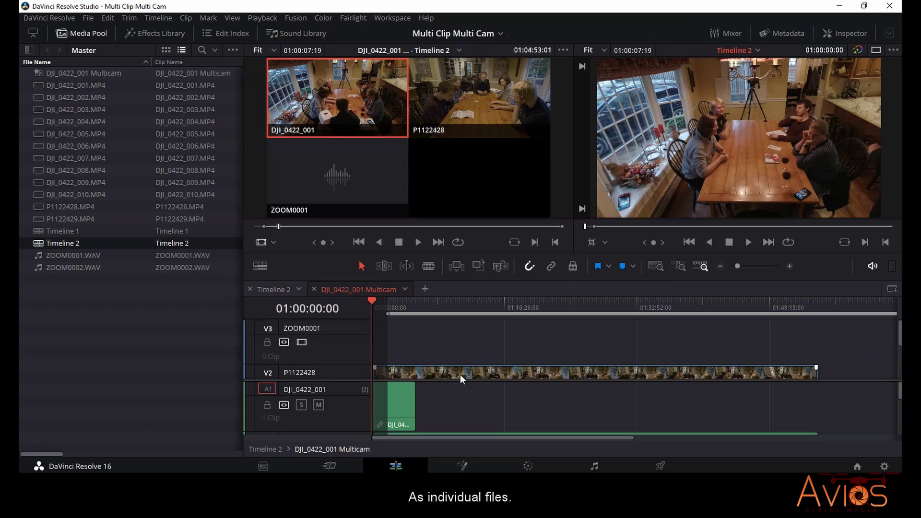
scroll(460, 374, down, 3)
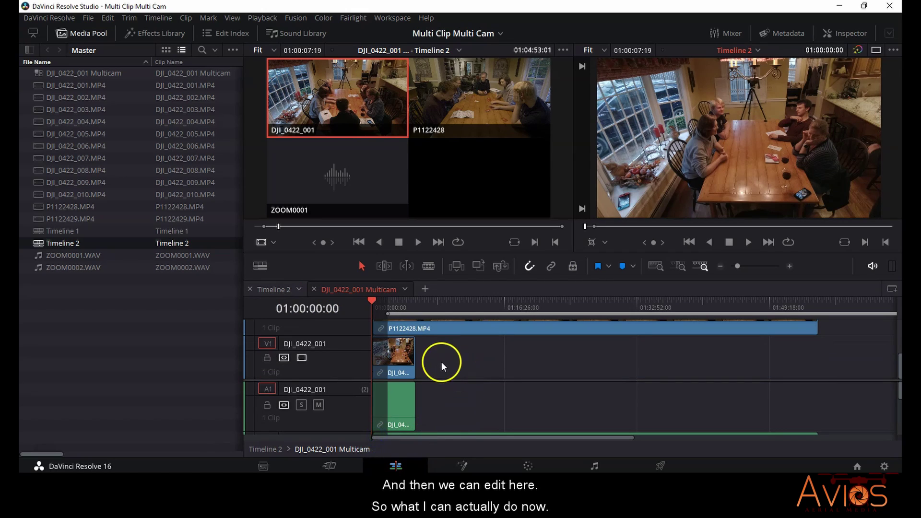
- Append DJI_0422_002.MP4 through DJI_0422_010.MP4 directly after the first DJI clip on V1 of the multicam timeline
scroll(442, 355, up, 1)
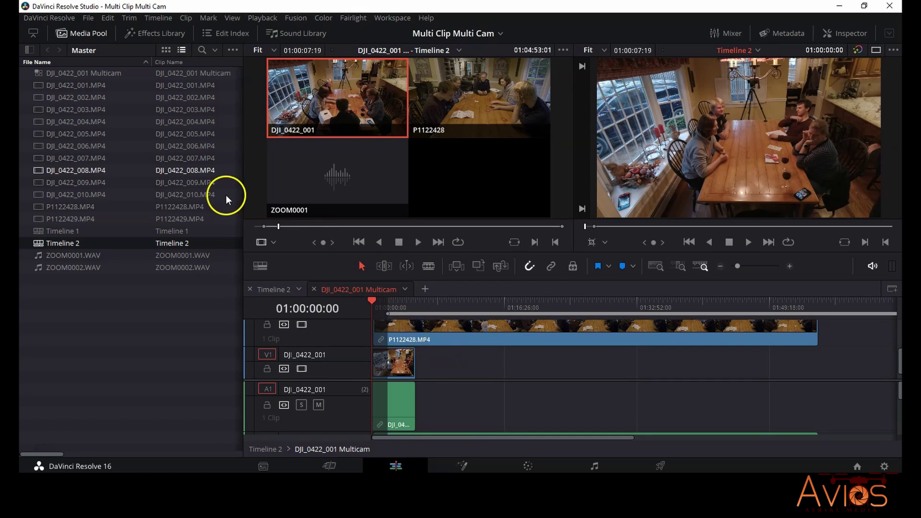
click(89, 97)
shift+click(107, 195)
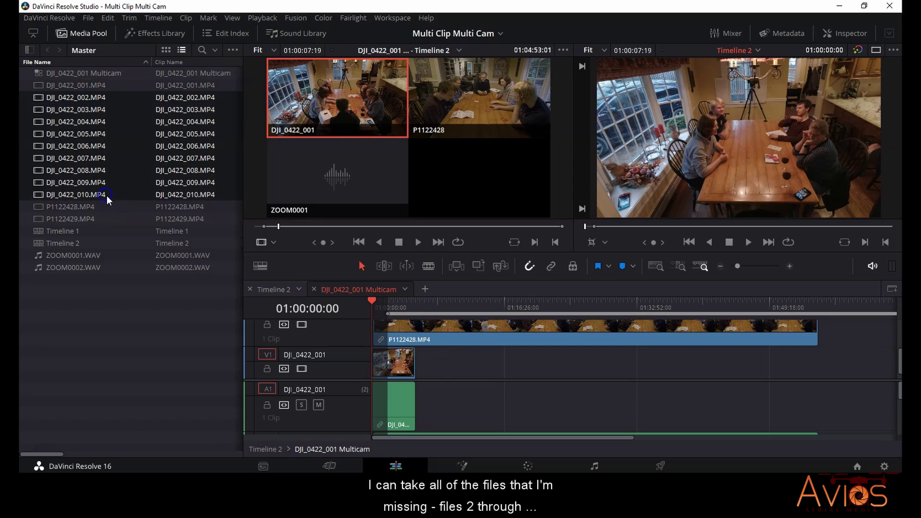
drag(103, 123, 421, 366)
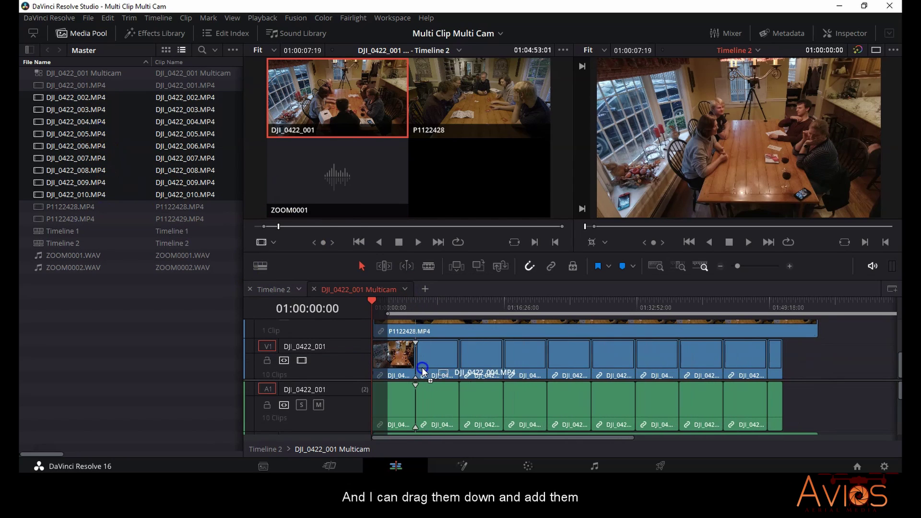
- Add P1122429.MP4 directly after P1122428.MP4 on the V2 angle track
scroll(570, 364, up, 2)
scroll(570, 365, up, 1)
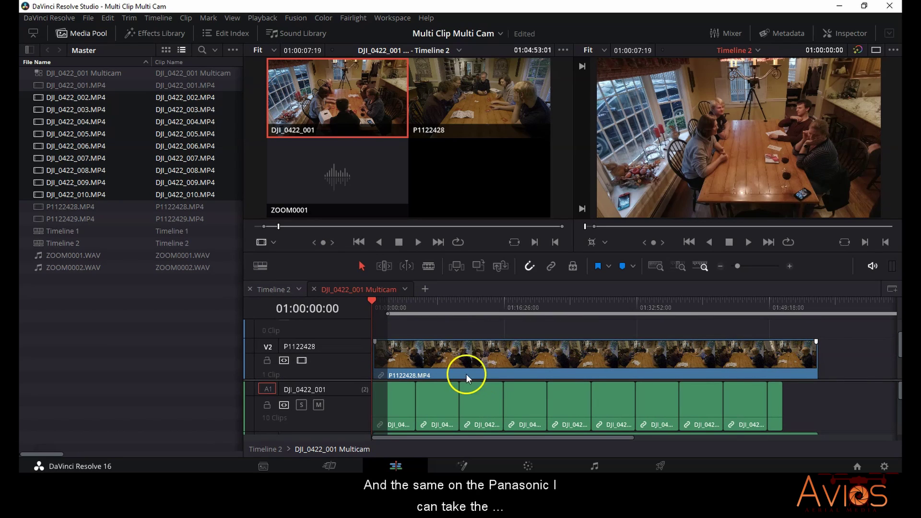
click(73, 221)
drag(82, 220, 815, 331)
drag(824, 366, 810, 369)
- Add ZOOM0002.WAV directly after the end of ZOOM0001.WAV on audio track A3
scroll(785, 422, down, 2)
scroll(785, 432, down, 2)
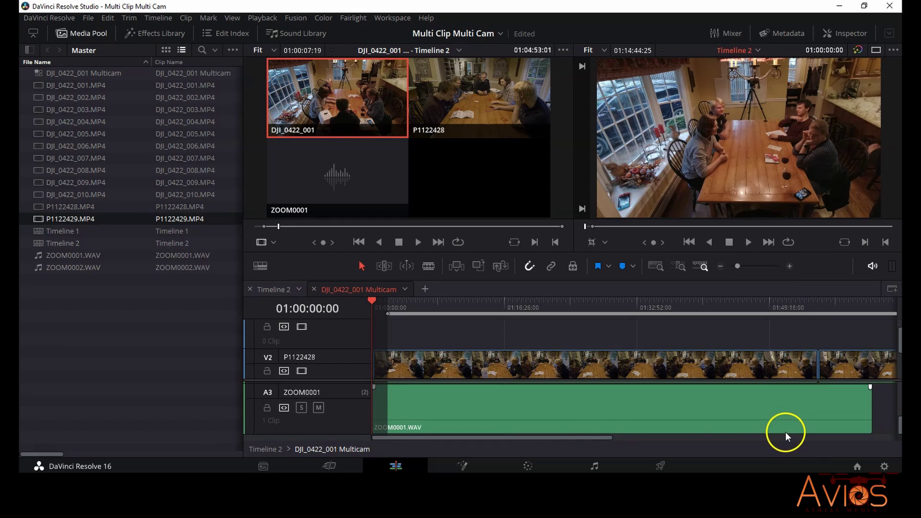
drag(583, 438, 612, 438)
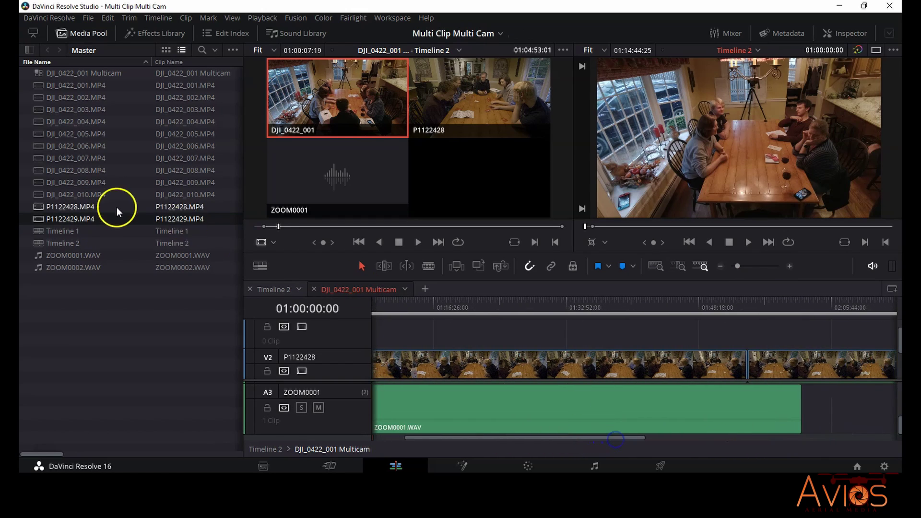
drag(90, 267, 804, 402)
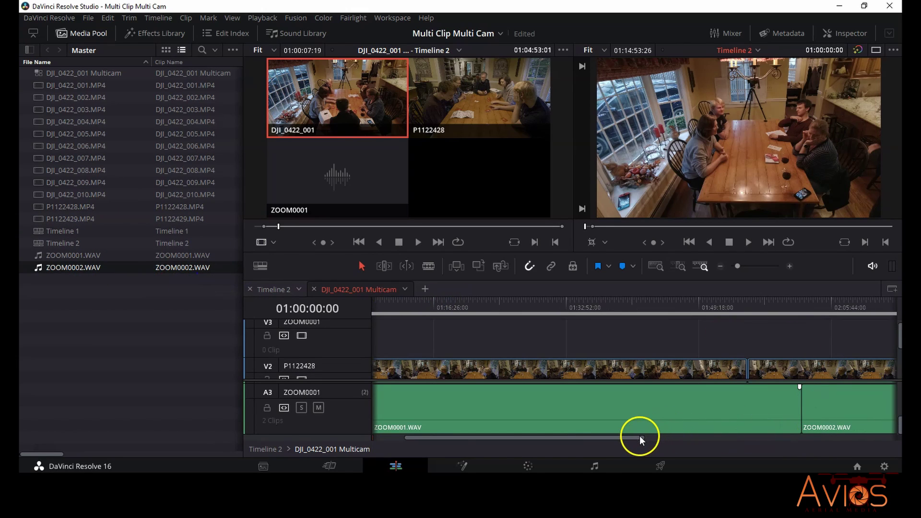
- Check the extended angle tracks over their full length and close the multicam timeline to return to Timeline 2
key(shift+z)
scroll(603, 363, up, 1)
scroll(602, 363, down, 5)
scroll(602, 363, down, 1)
scroll(603, 363, up, 5)
scroll(603, 363, down, 5)
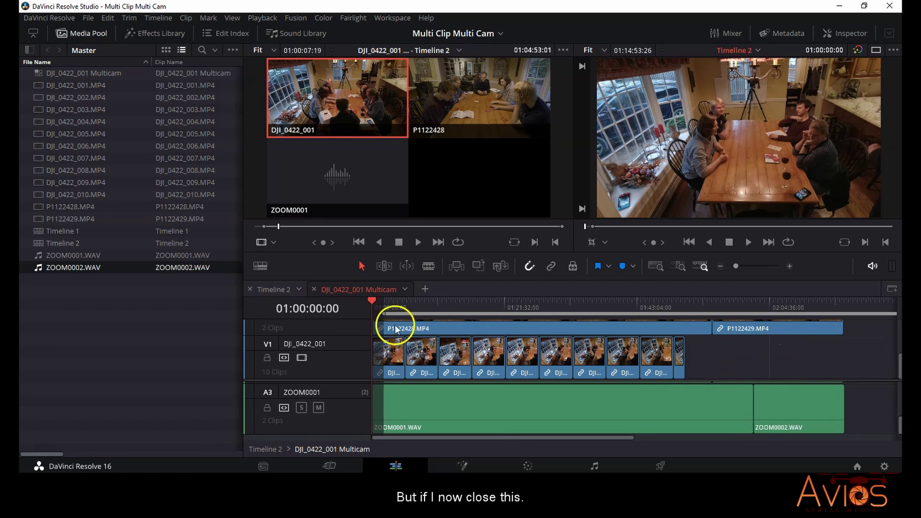
click(313, 289)
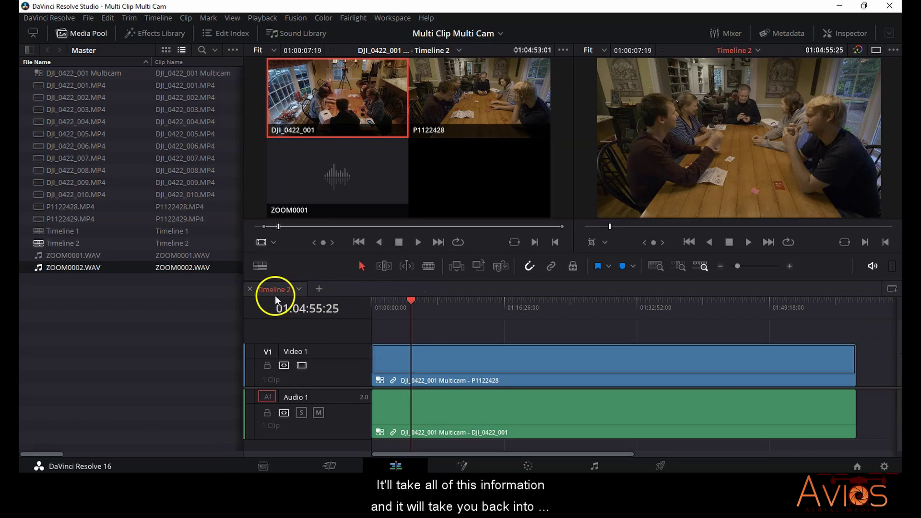
- Move to 01:20:53:07 in Timeline 2 and switch the Video 1 multicam clip's angle to DJI_0422_001
click(491, 317)
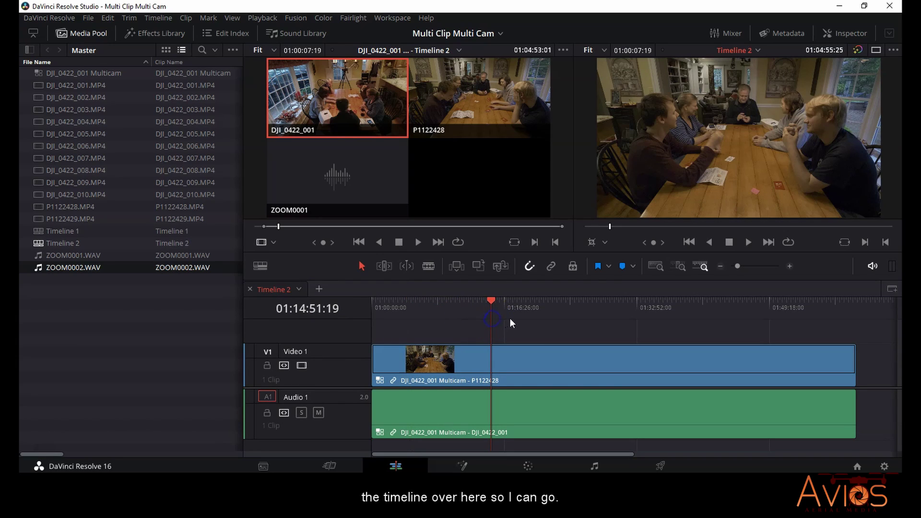
click(540, 310)
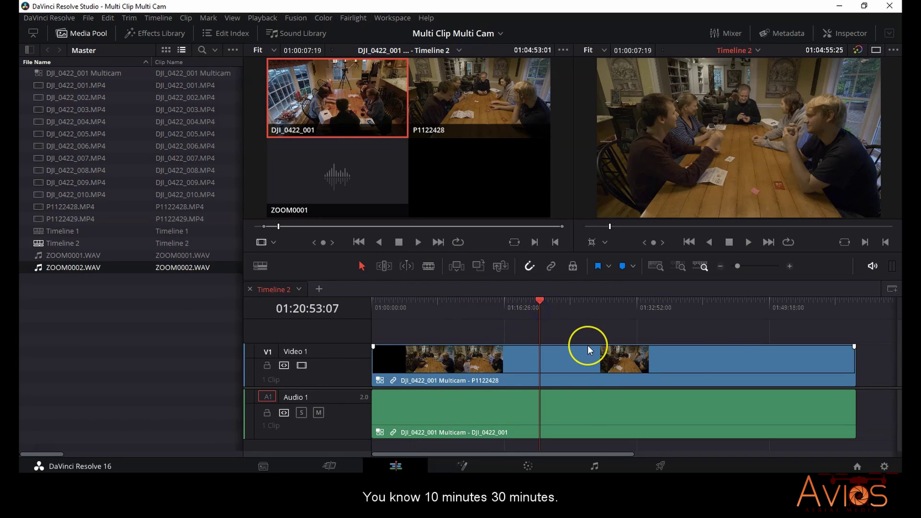
click(600, 381)
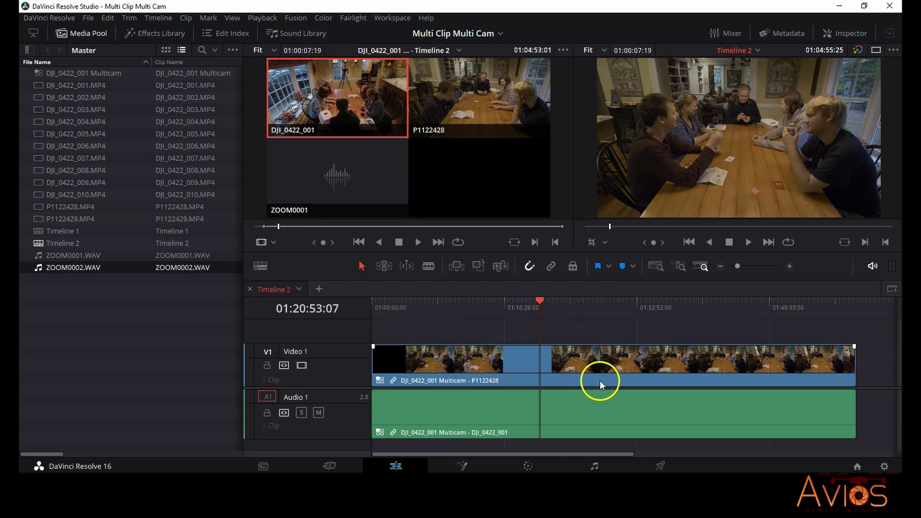
right_click(596, 363)
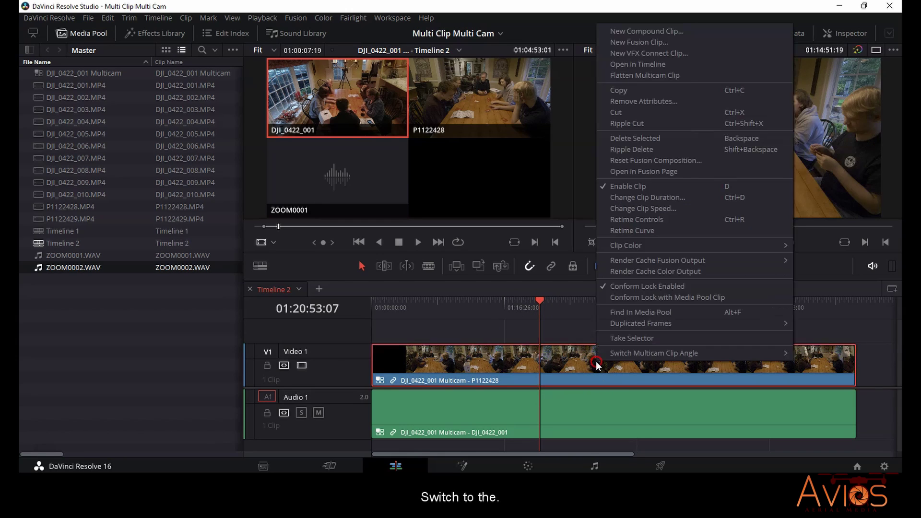
click(642, 353)
right_click(643, 353)
mouse_move(665, 348)
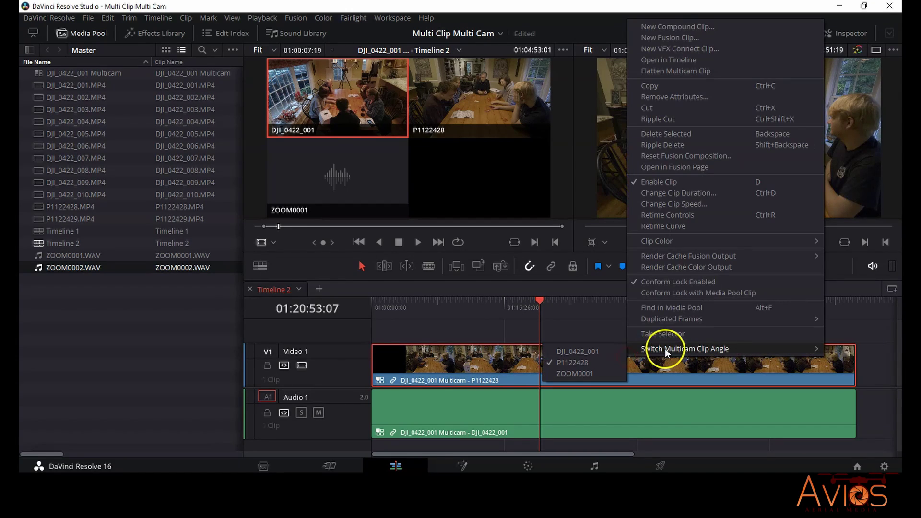
click(591, 353)
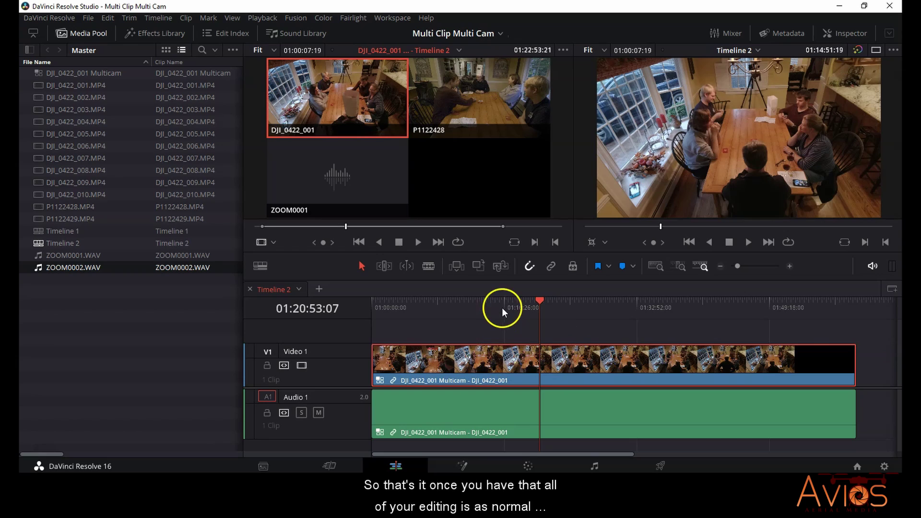
- Set the source viewer to Multicam mode and cut Video 1 to the P1122428 angle at 01:18:37:19
click(262, 242)
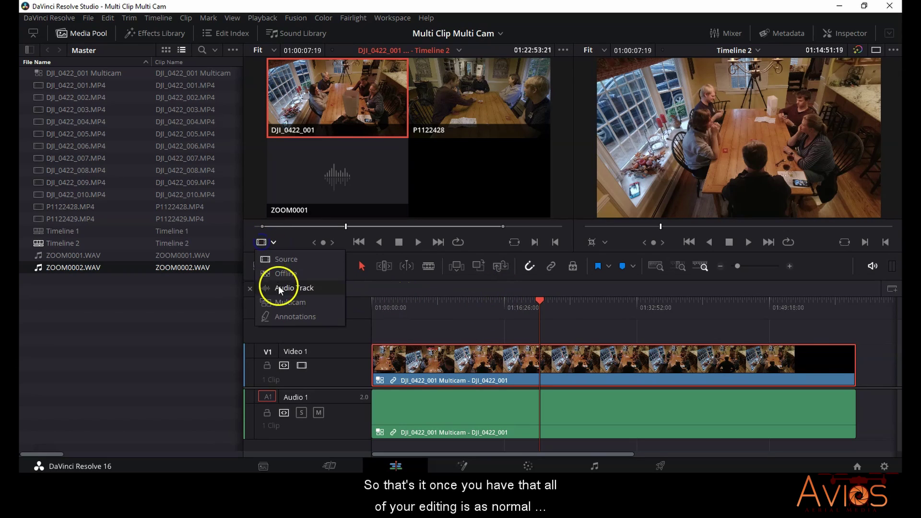
click(283, 301)
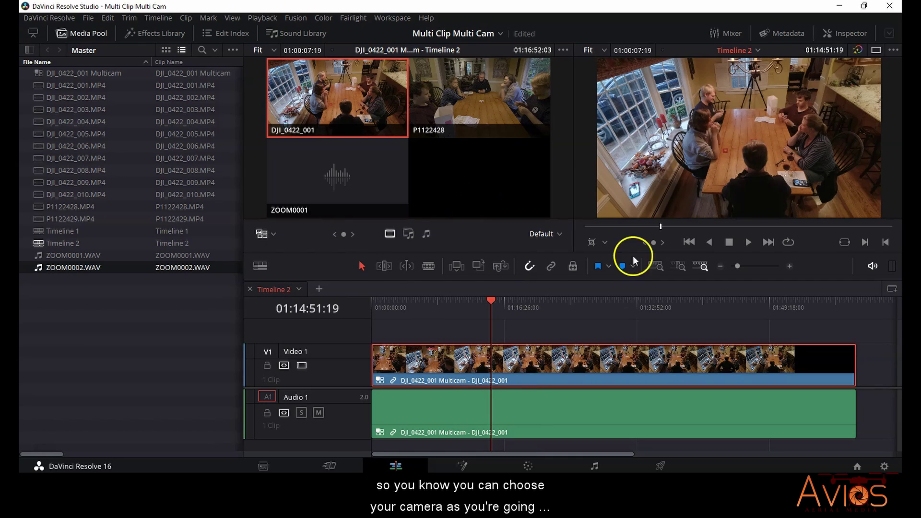
drag(491, 300, 523, 301)
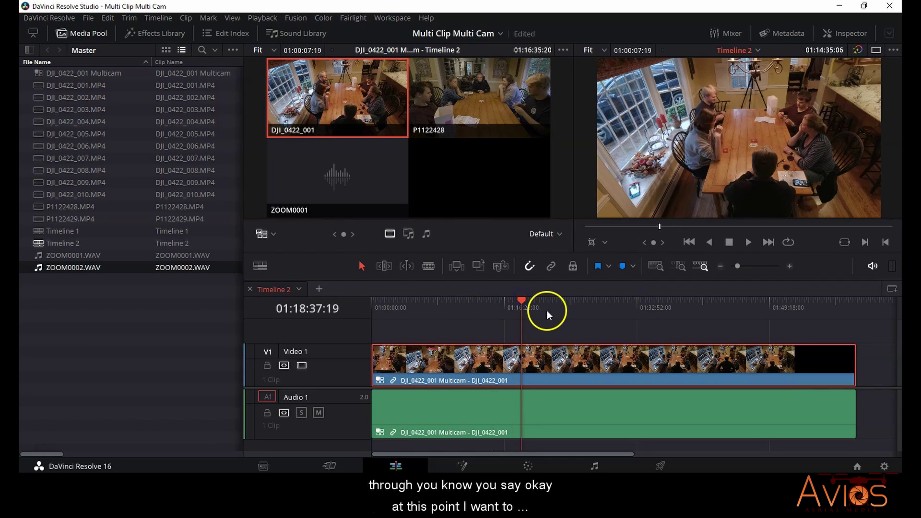
click(478, 99)
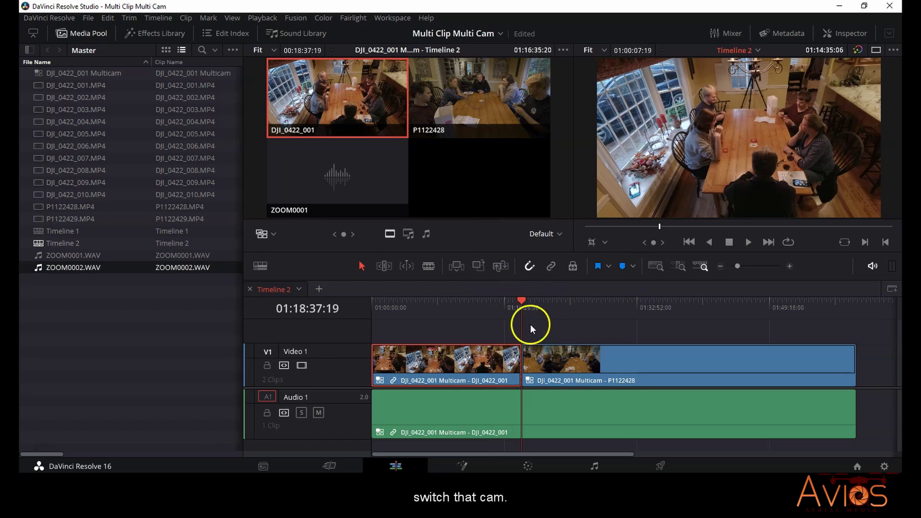
- Cut Video 1 back to the DJI_0422_001 angle at 01:24:31:00
drag(522, 298, 568, 315)
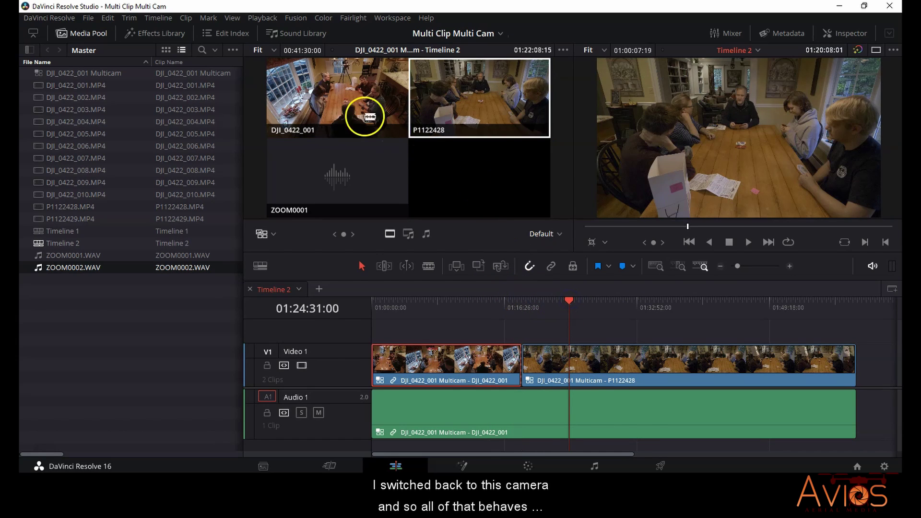
click(339, 96)
click(589, 410)
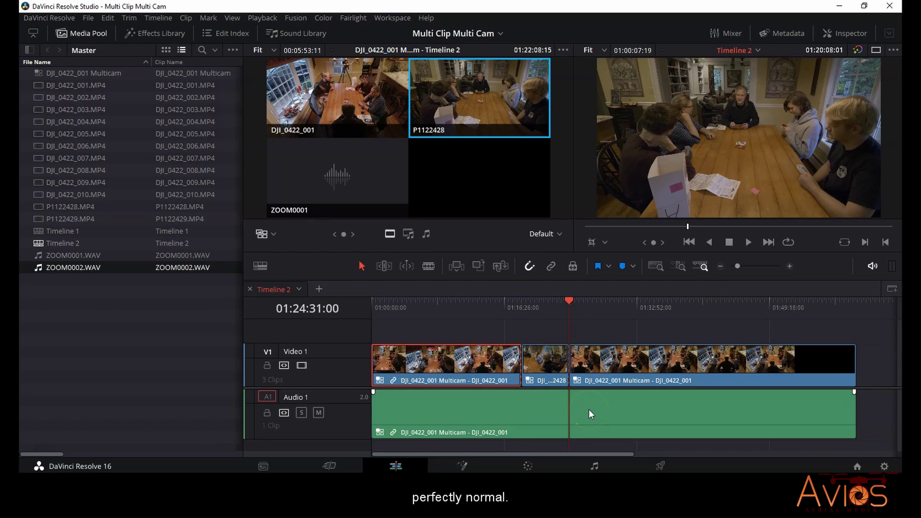
click(586, 375)
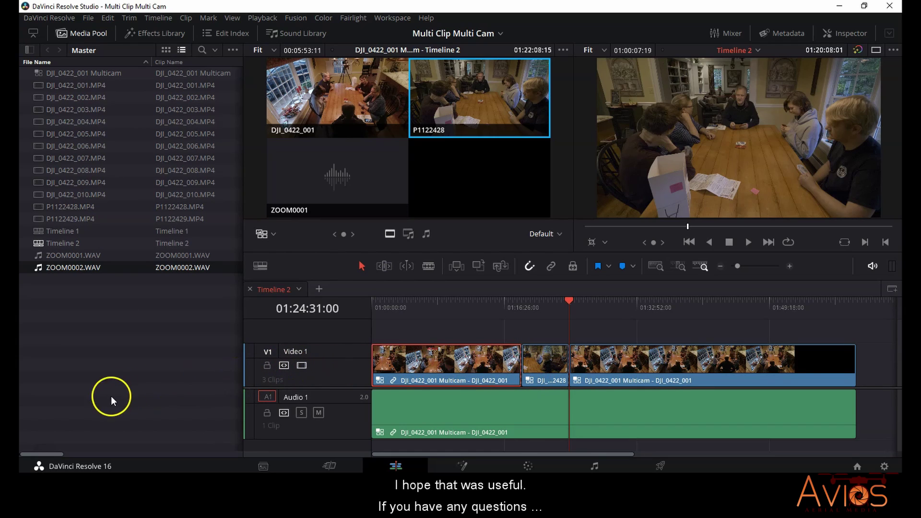
click(42, 450)
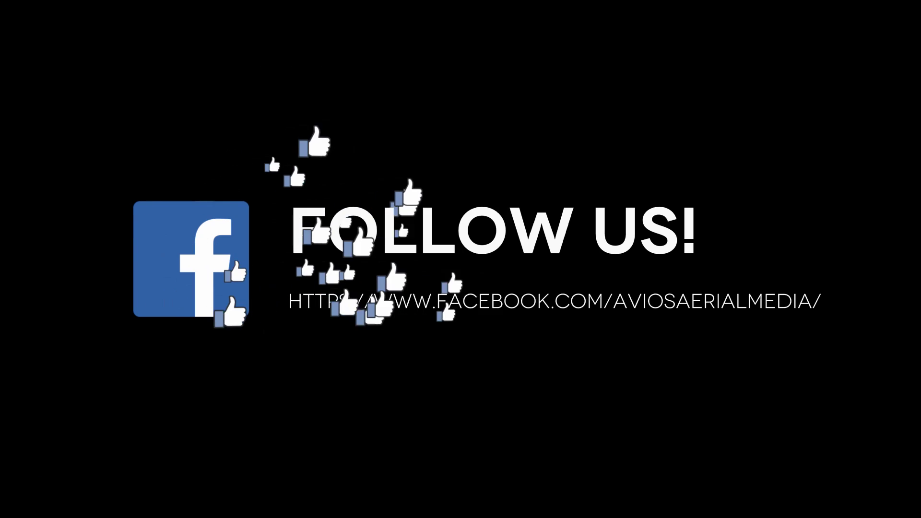